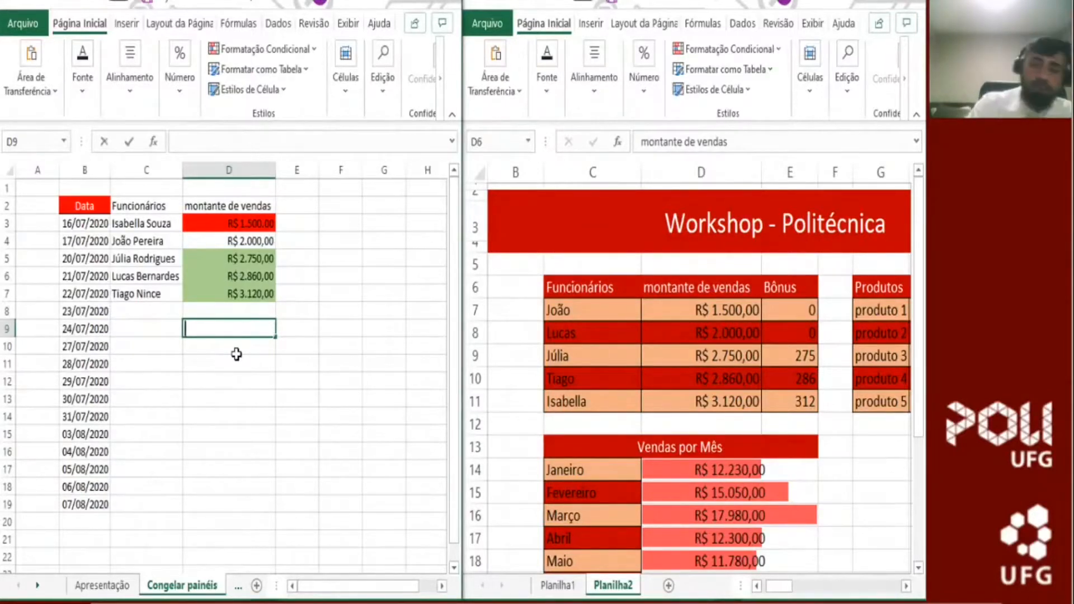
# - Total the sales amounts D3:D7 in cell D9 with the SOMA function
pyautogui.write('=')
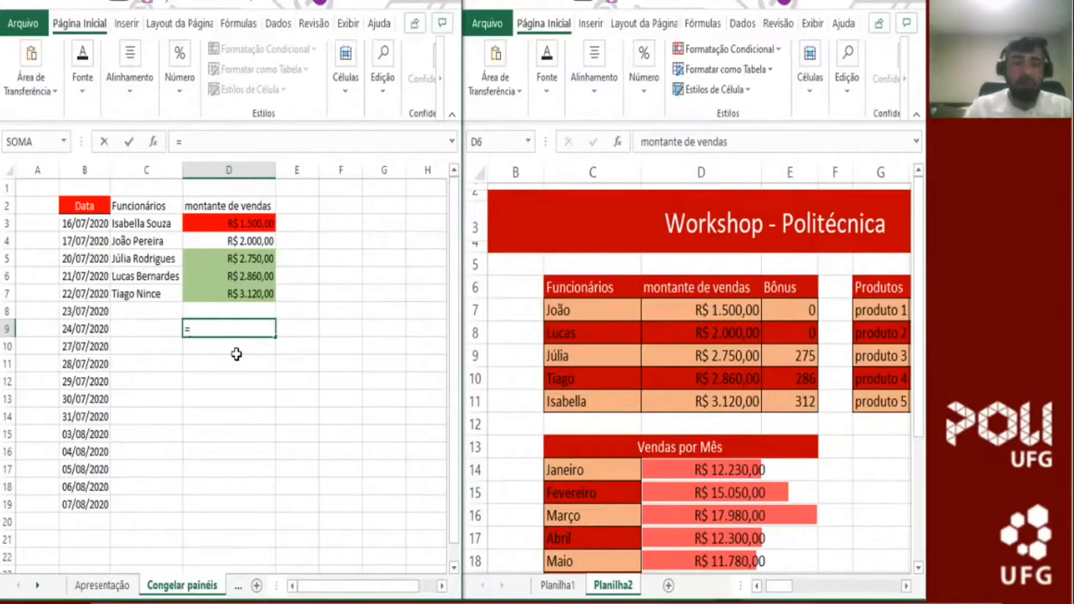
pyautogui.write('som')
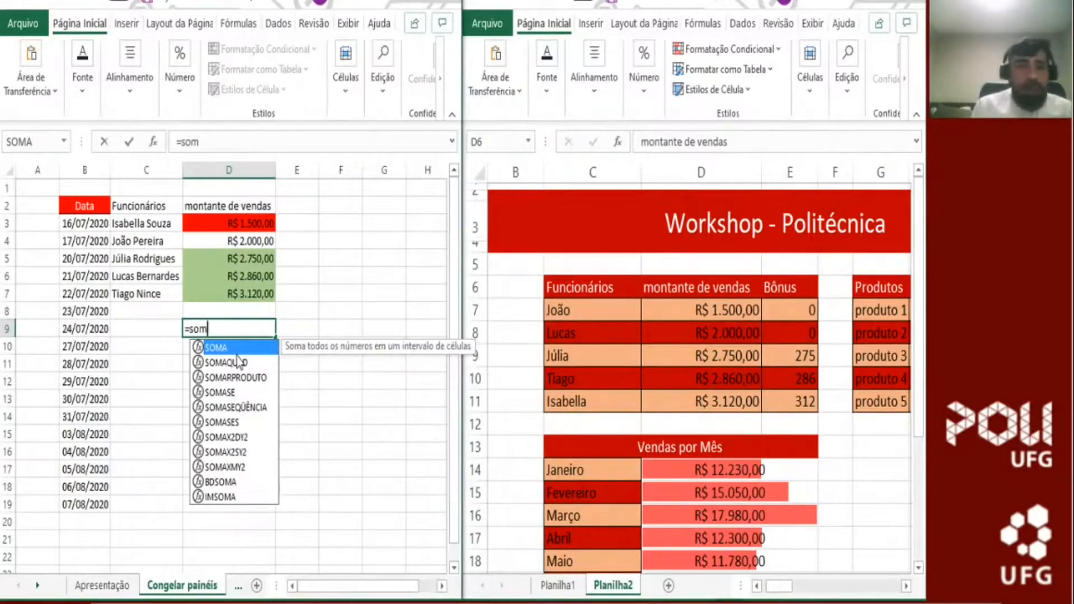
pyautogui.press('Tab')
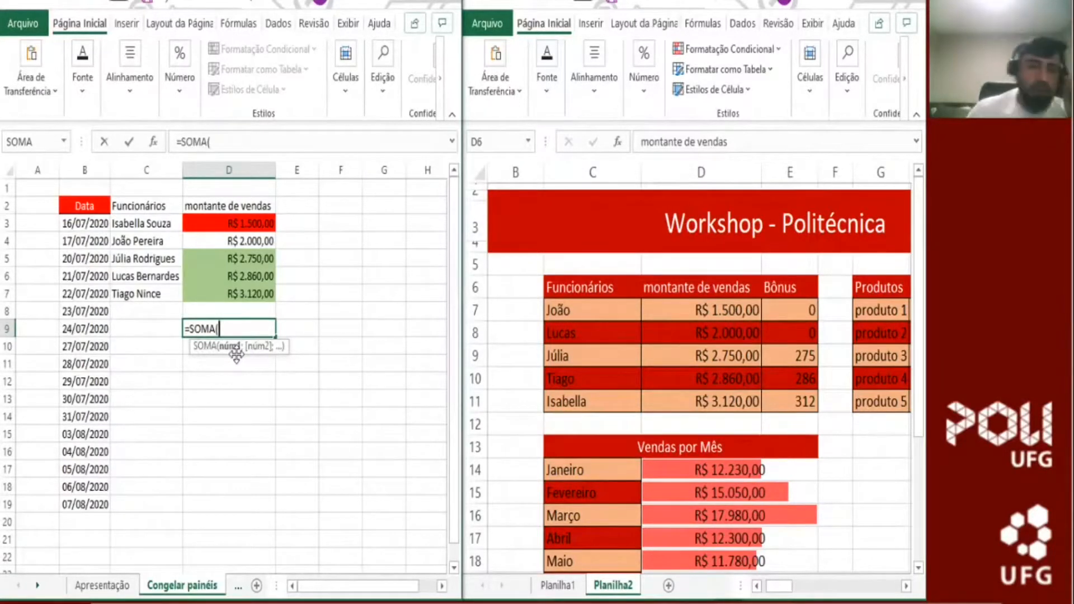
pyautogui.click(230, 221)
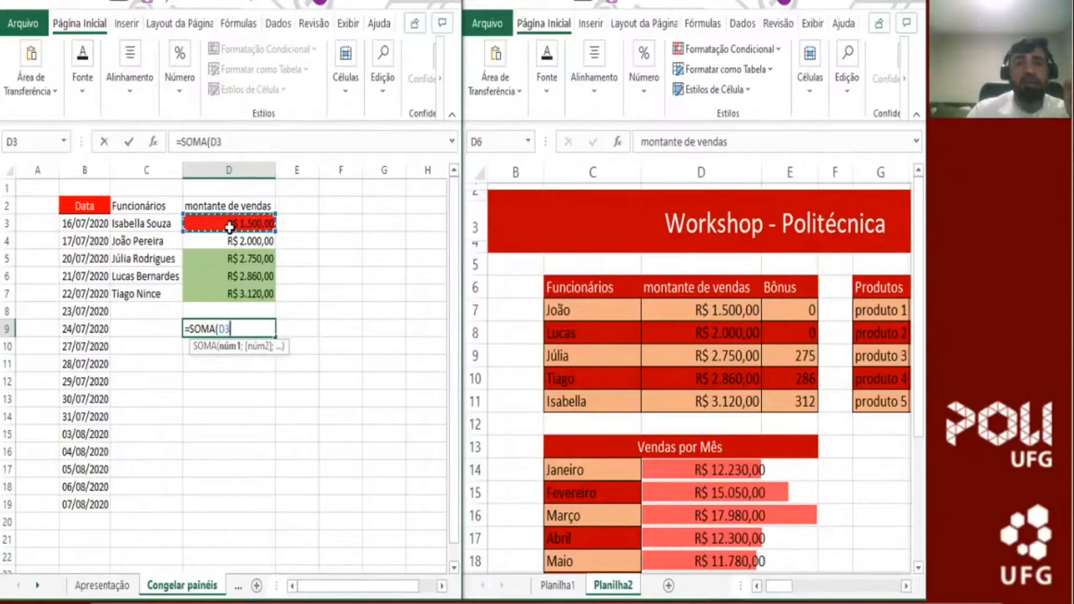
pyautogui.moveTo(230, 226); pyautogui.dragTo(230, 291)
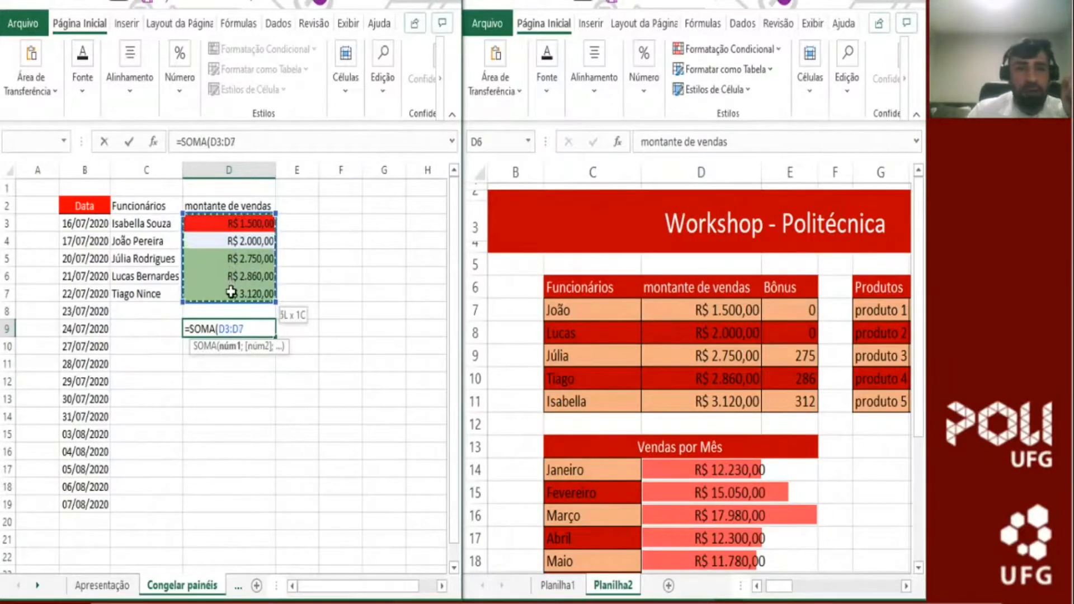
pyautogui.moveTo(231, 291); pyautogui.dragTo(231, 291)
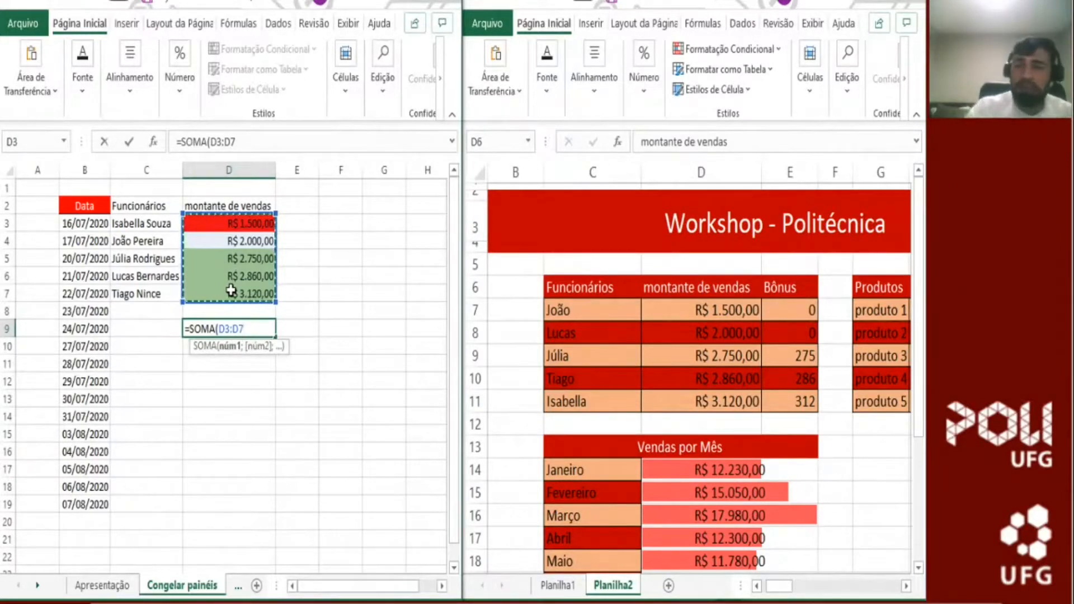
pyautogui.press('Return')
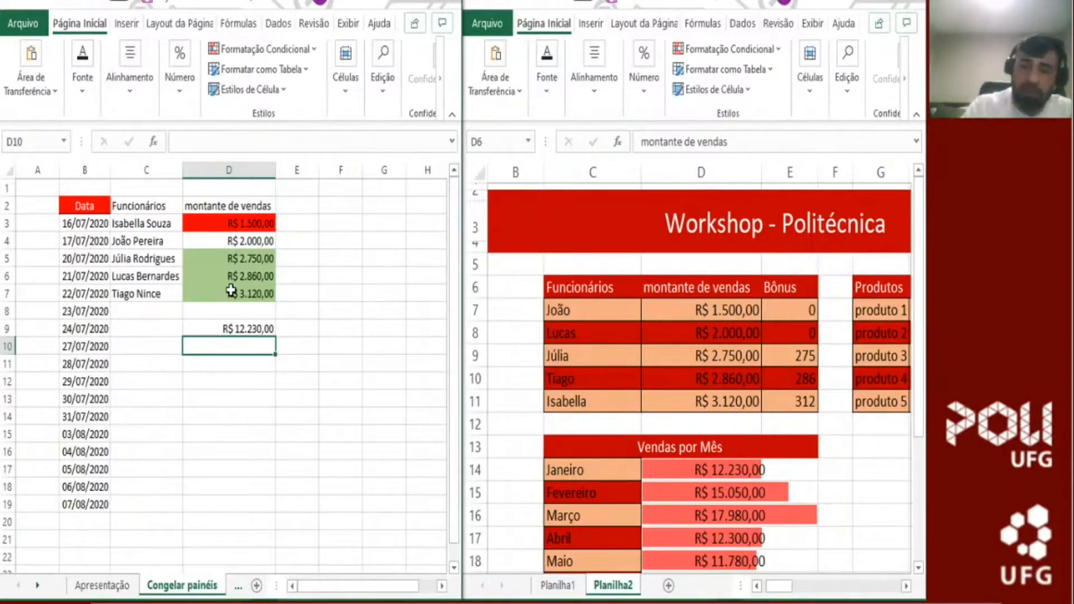
# - Enter a subtraction formula in cell D10 that takes D3 away from D4 (=D4-D3)
pyautogui.write('=')
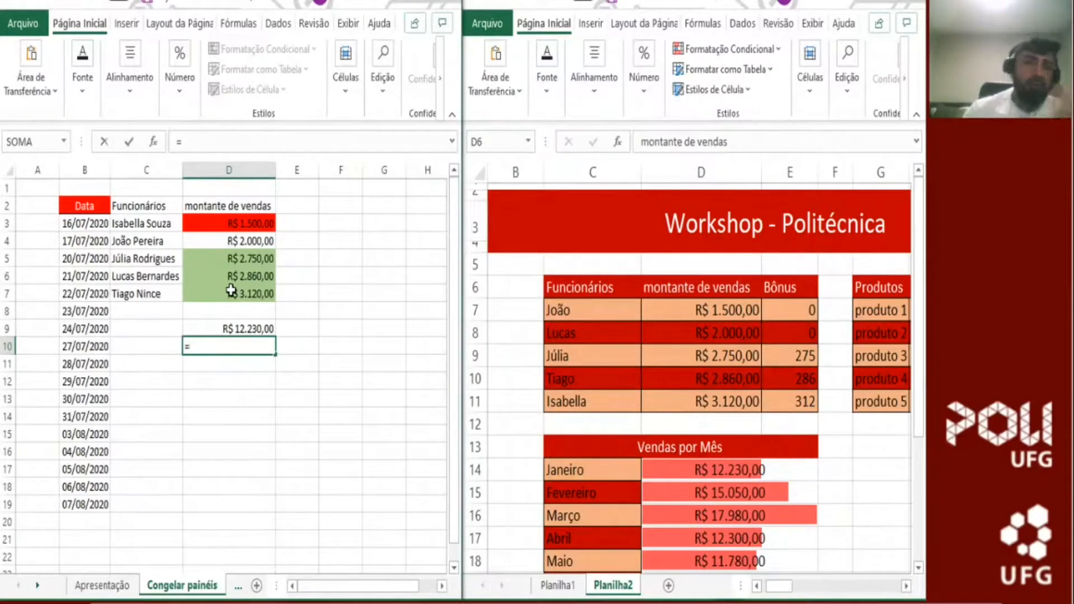
pyautogui.click(246, 241)
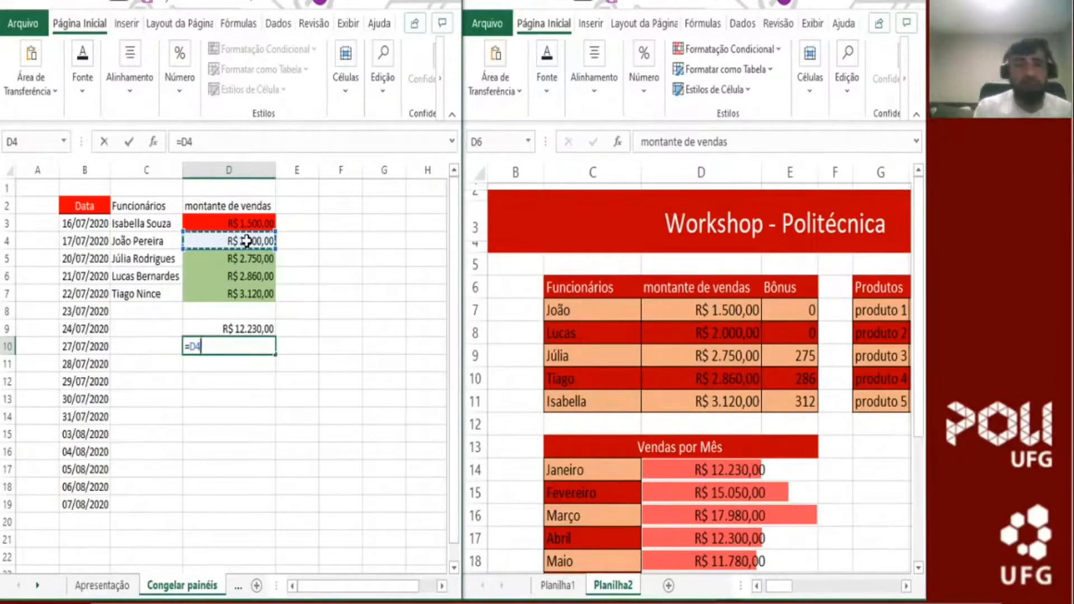
pyautogui.write('-')
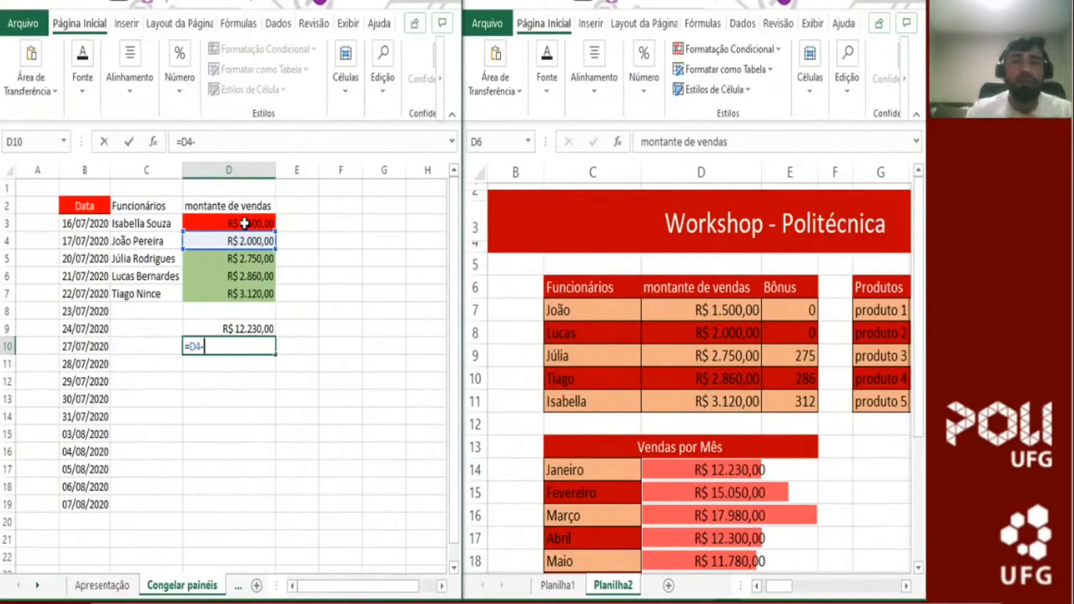
pyautogui.click(245, 223)
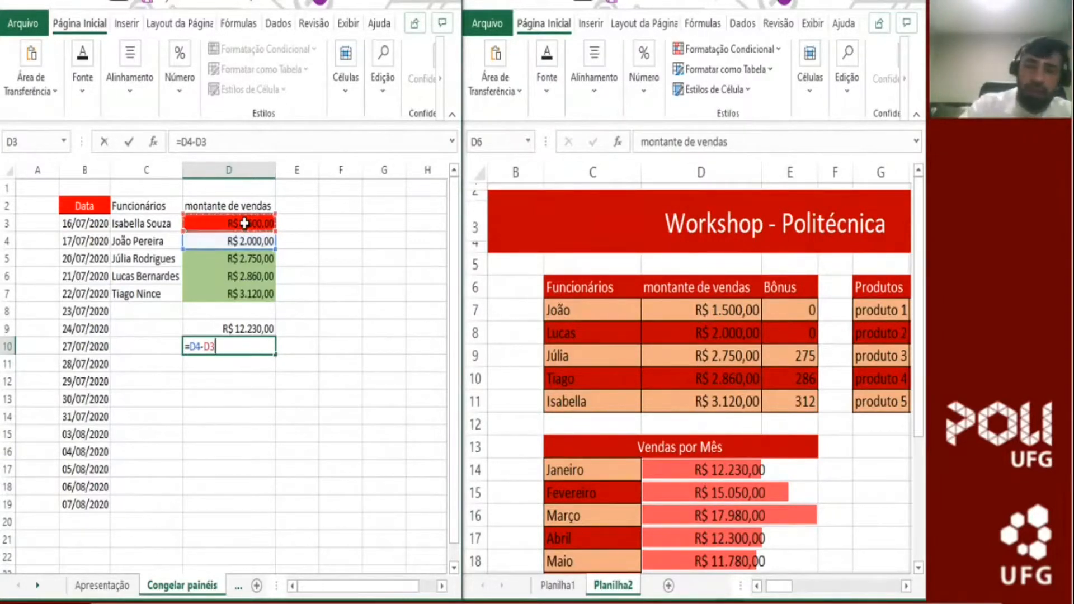
pyautogui.press('Return')
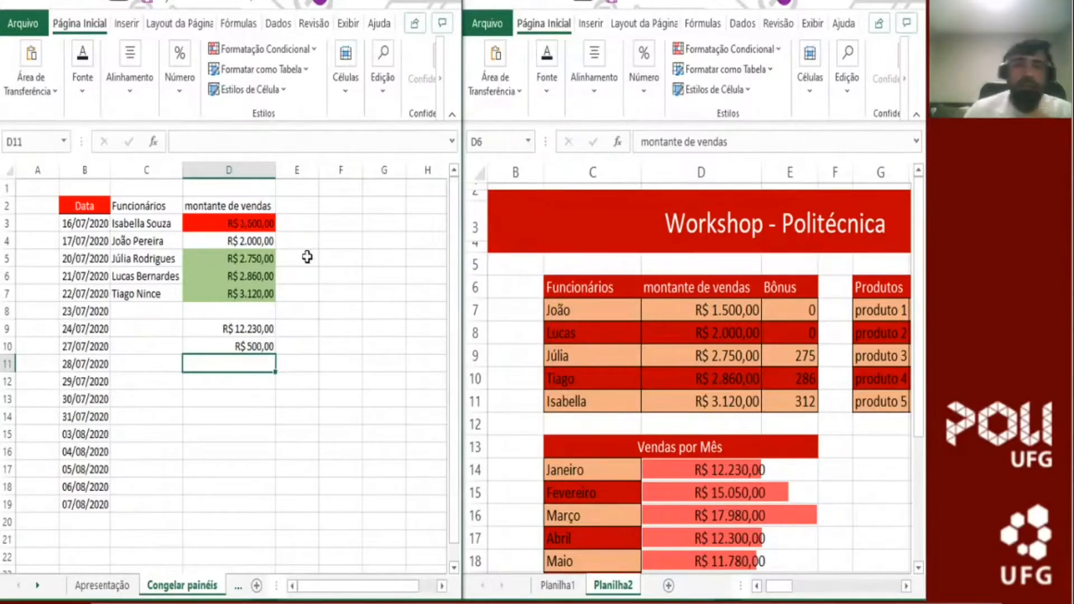
# - Enter the multiplier 0,2 in cell G11
pyautogui.click(397, 363)
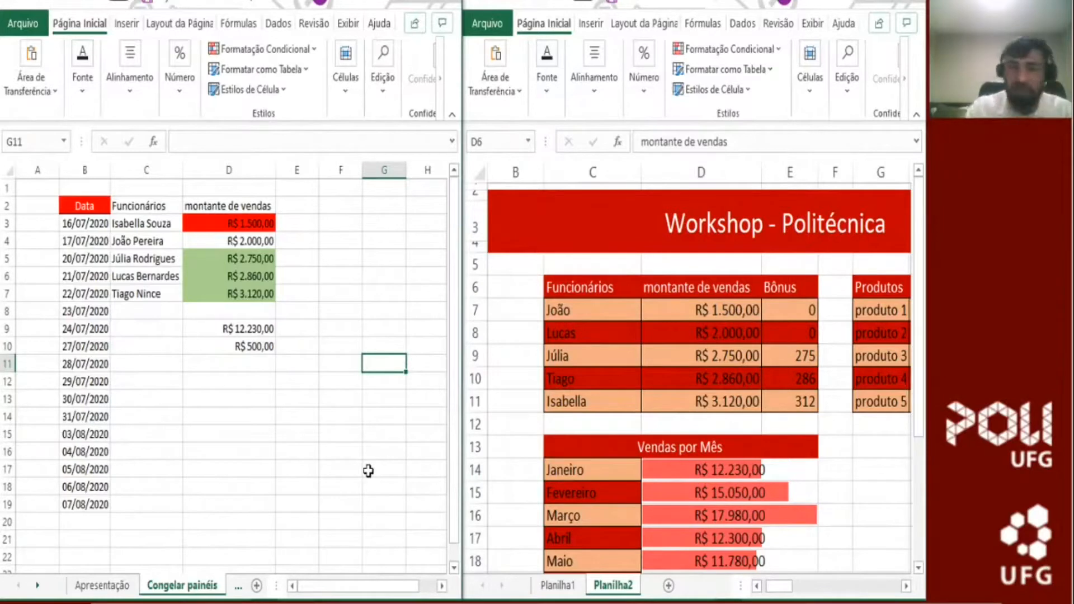
pyautogui.write('0,2')
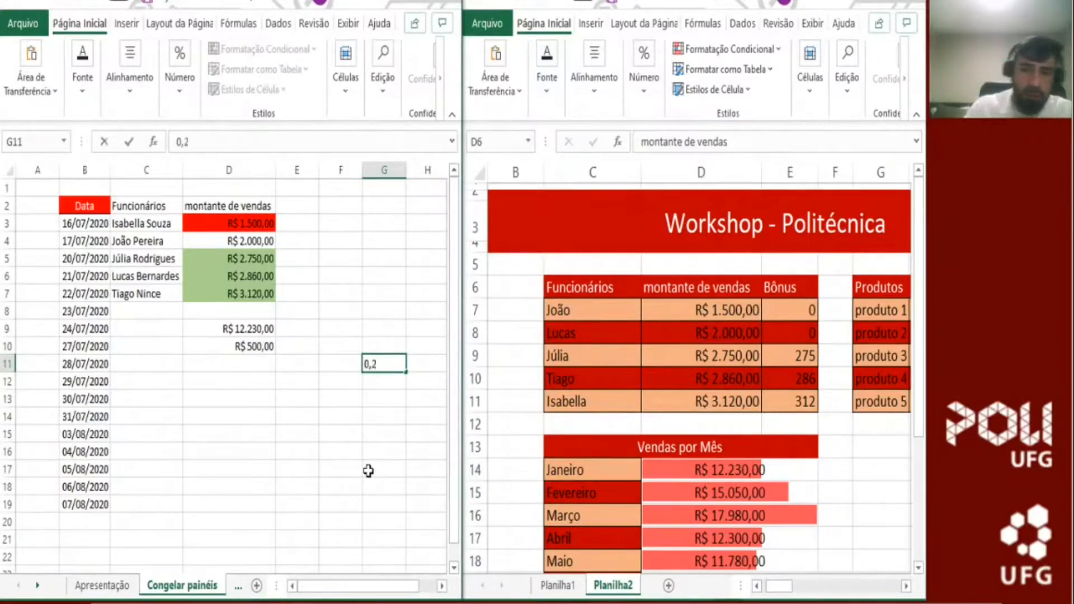
pyautogui.press('Return')
pyautogui.press('Up')
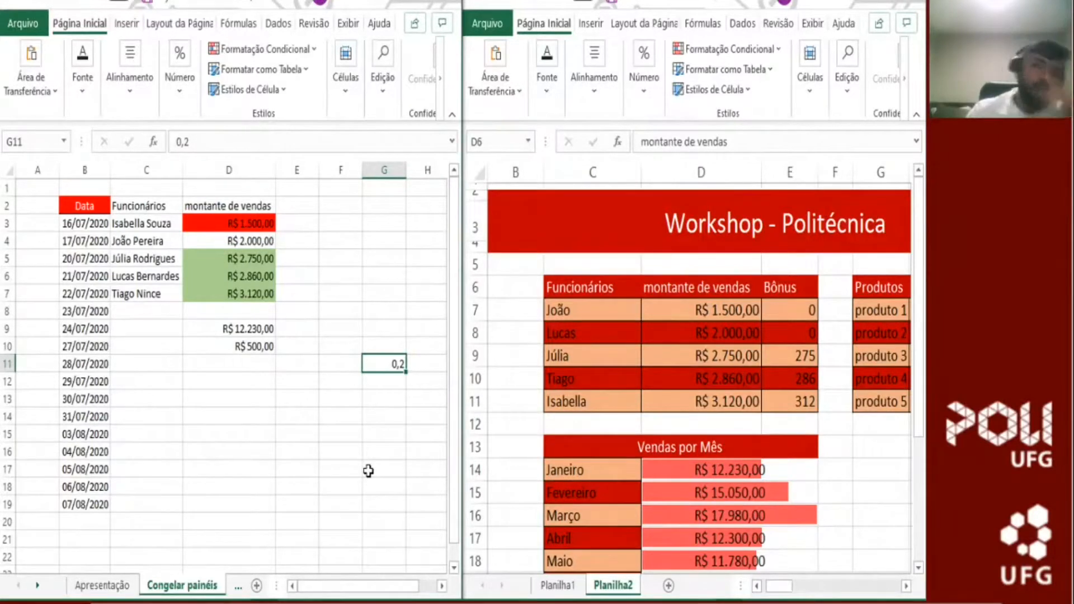
# - Multiply D3 by the multiplier in cell D11 using an absolute reference (=D3*$G$11)
pyautogui.click(250, 362)
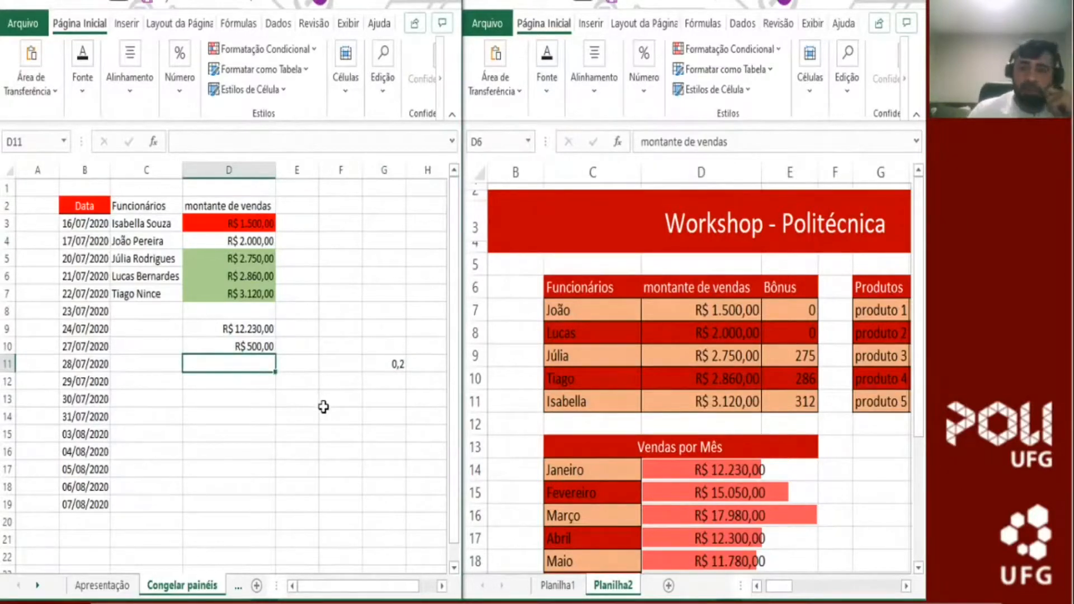
pyautogui.write('=')
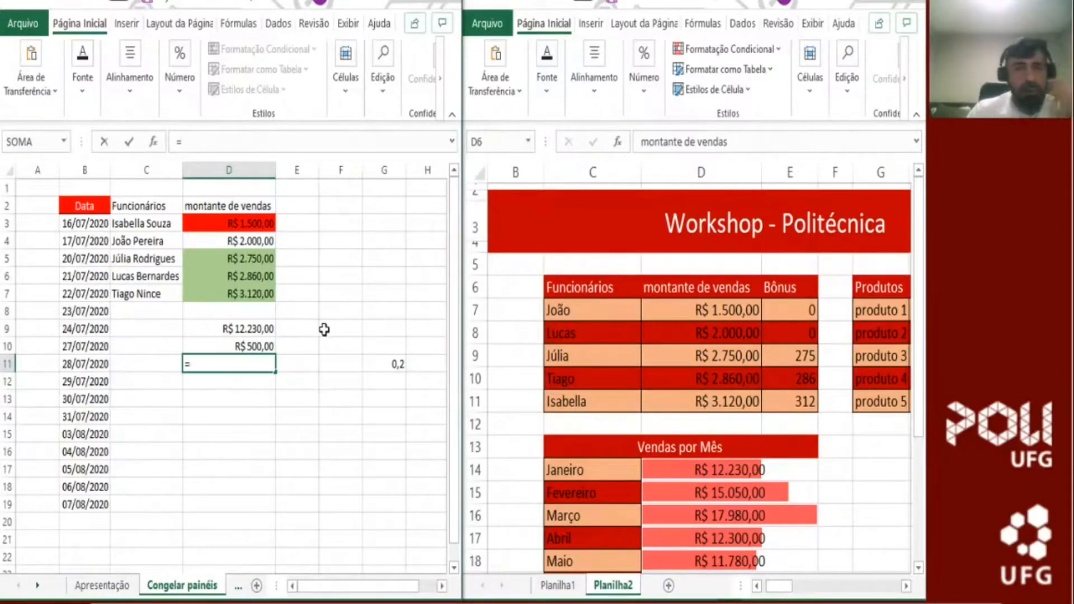
pyautogui.click(247, 224)
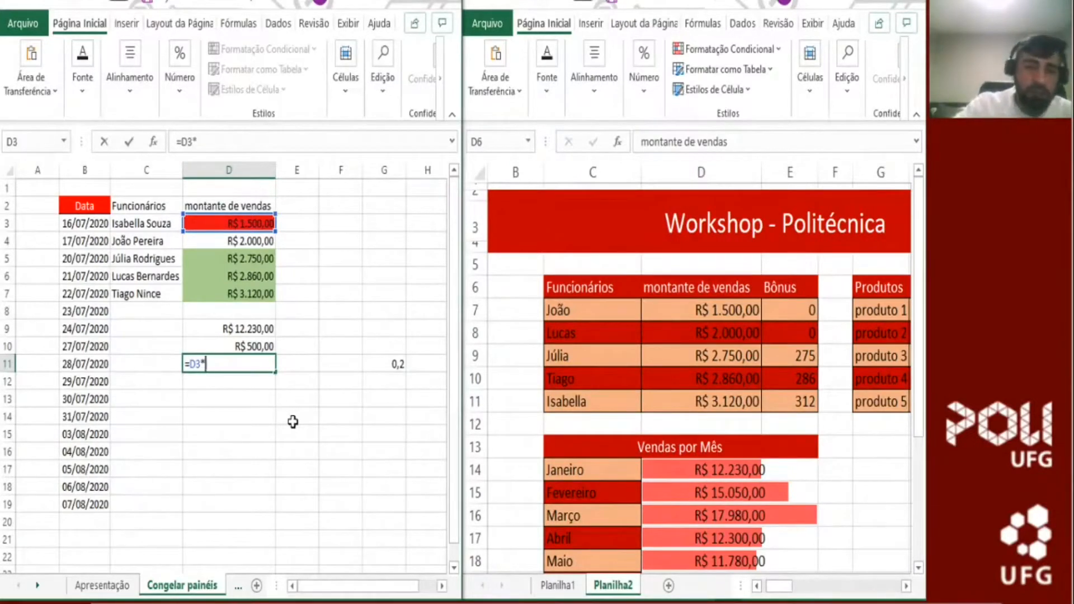
pyautogui.write('$')
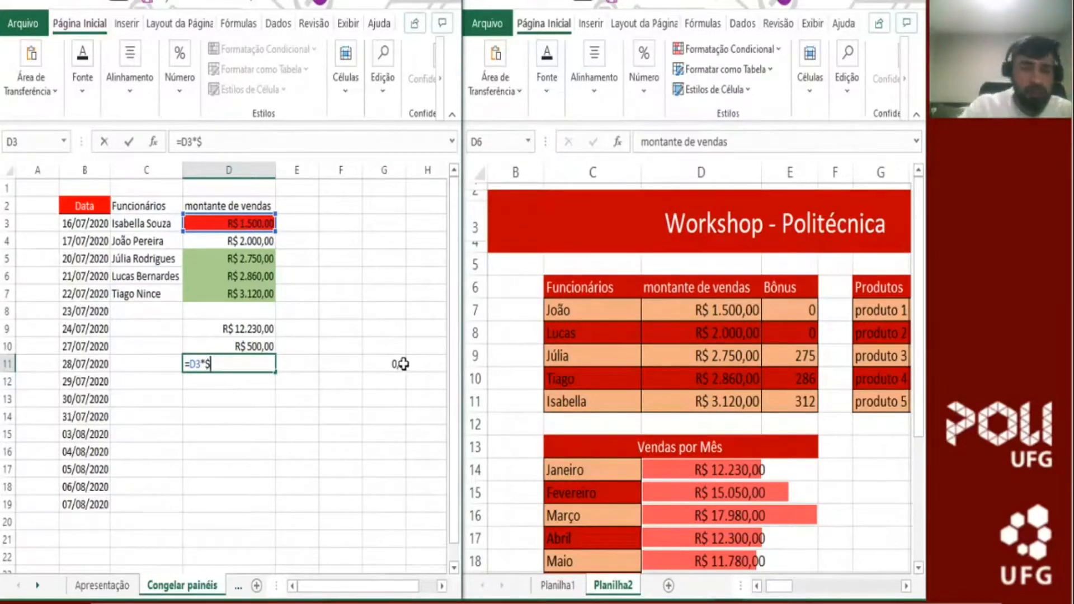
pyautogui.write('G')
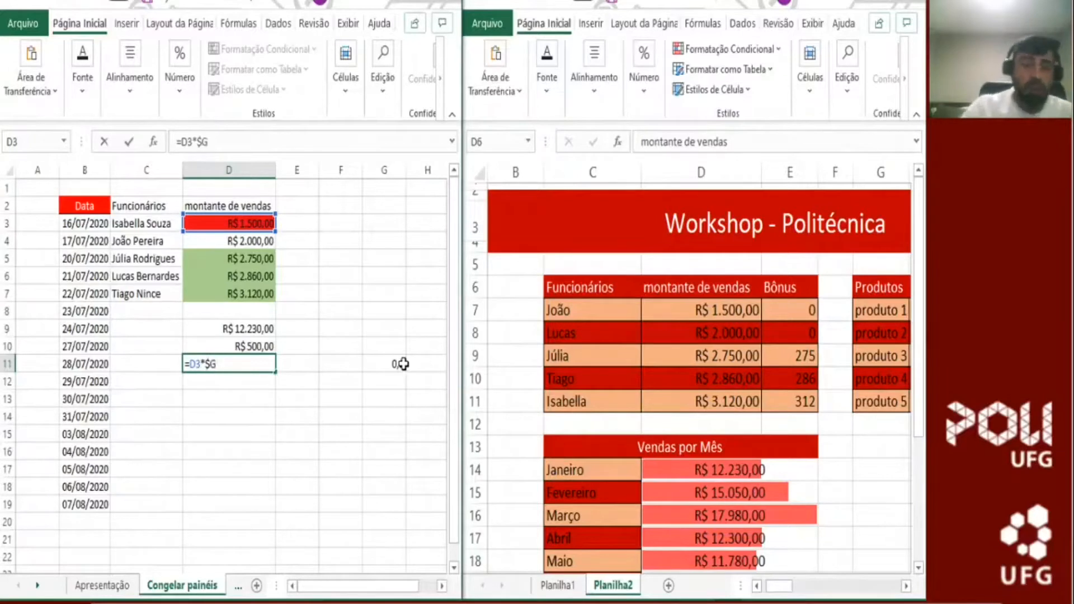
pyautogui.write('$')
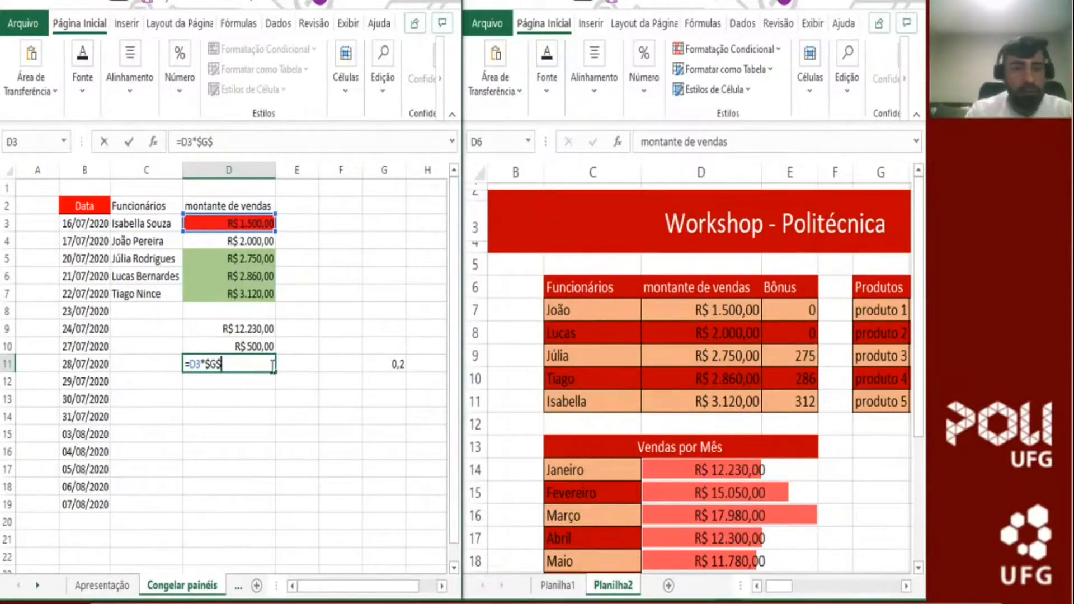
pyautogui.write('11')
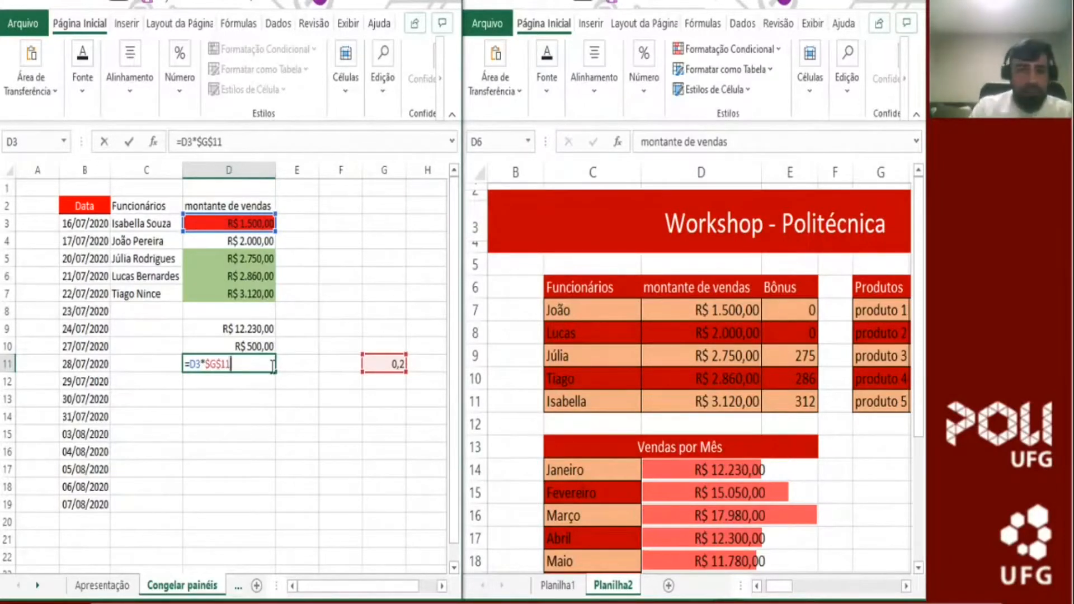
pyautogui.hotkey('ctrl', 'Return')
pyautogui.press('Return')
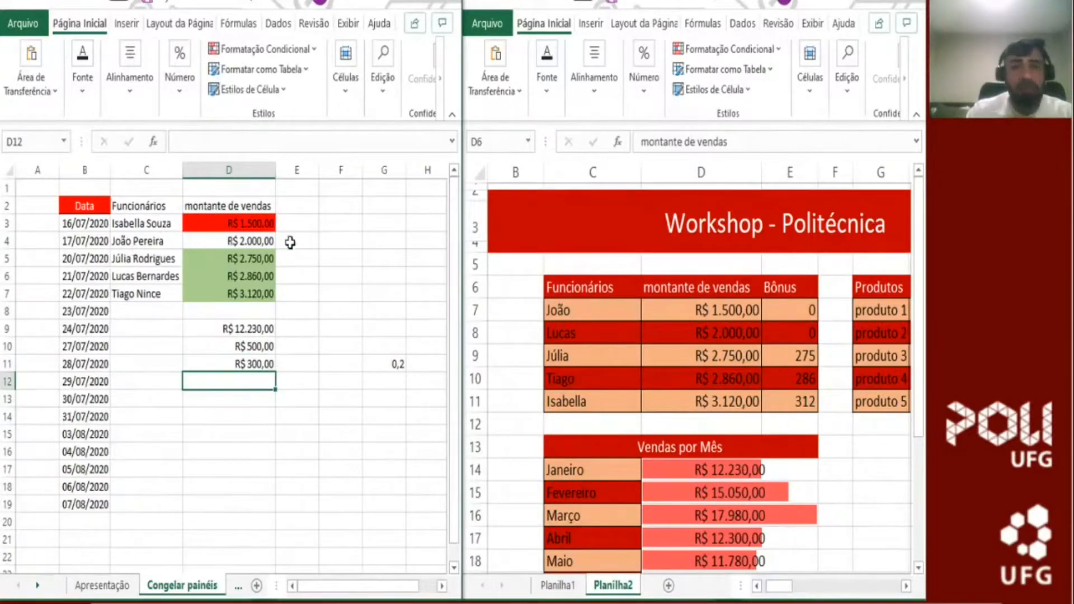
# - Enter =D3*$G$11 in cell E3, beside the first sales amount, with the multiplier reference locked
pyautogui.doubleClick(298, 223)
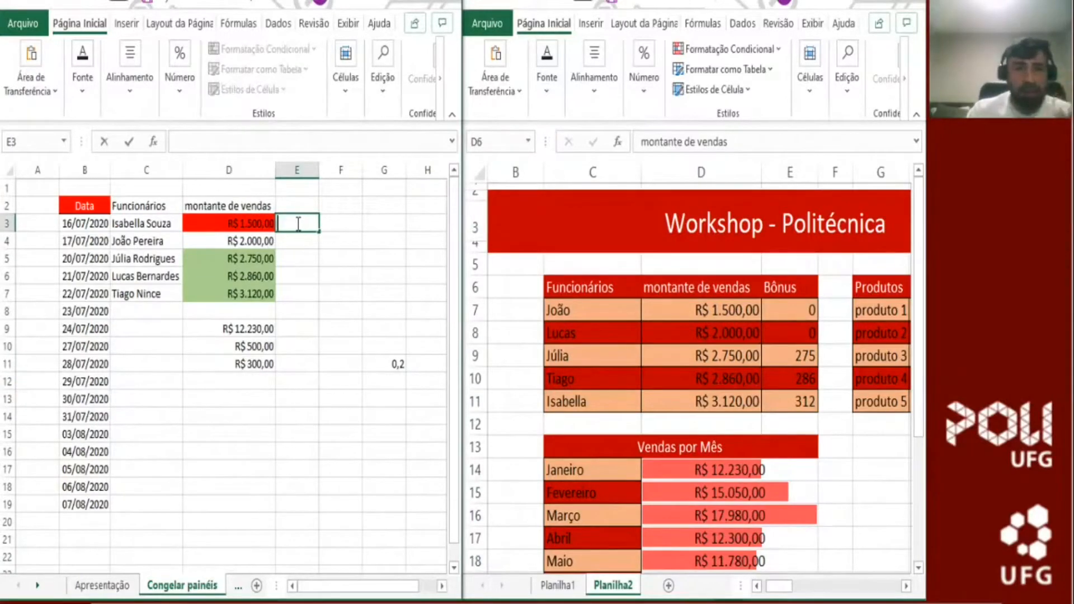
pyautogui.write('=')
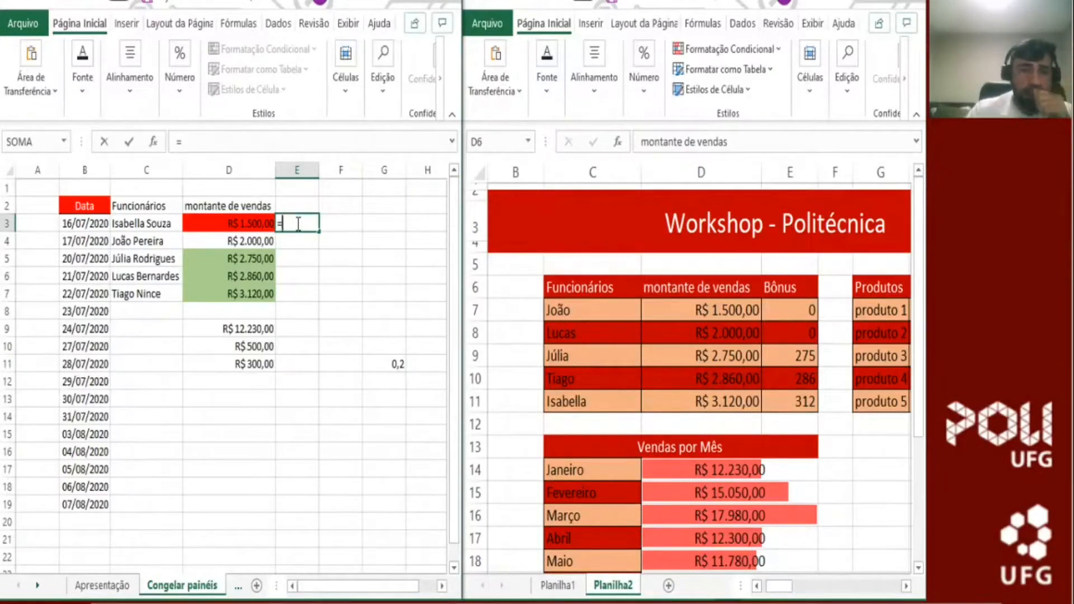
pyautogui.click(265, 223)
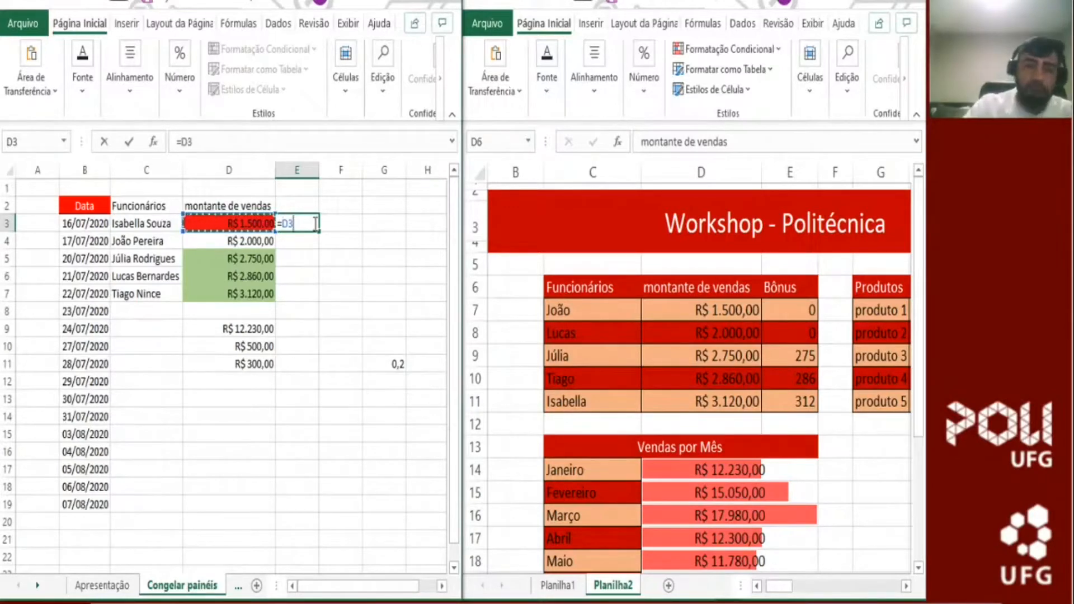
pyautogui.write('*')
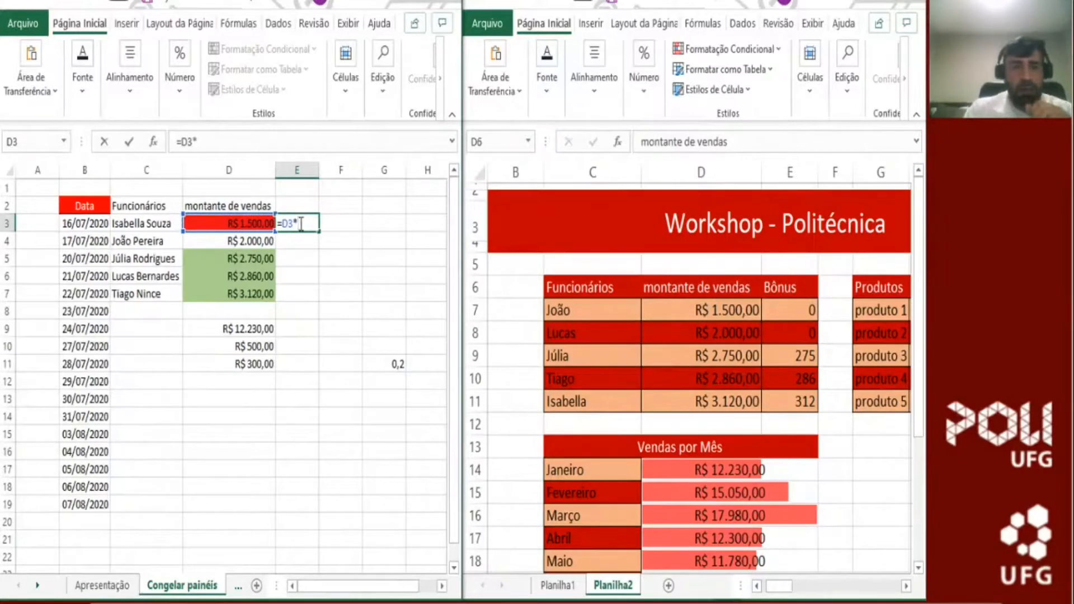
pyautogui.click(394, 367)
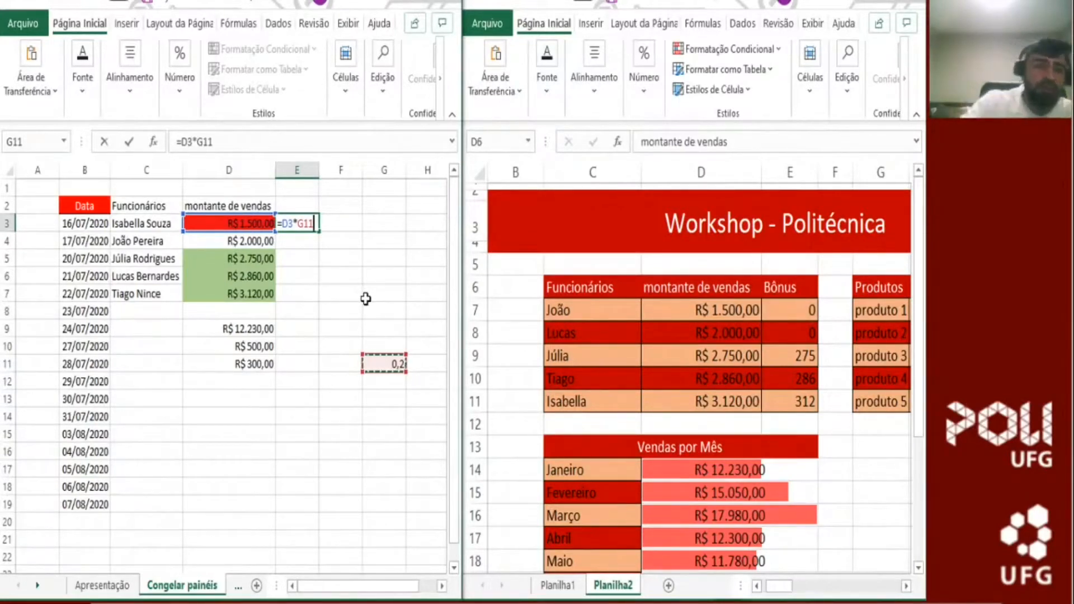
pyautogui.press('F4')
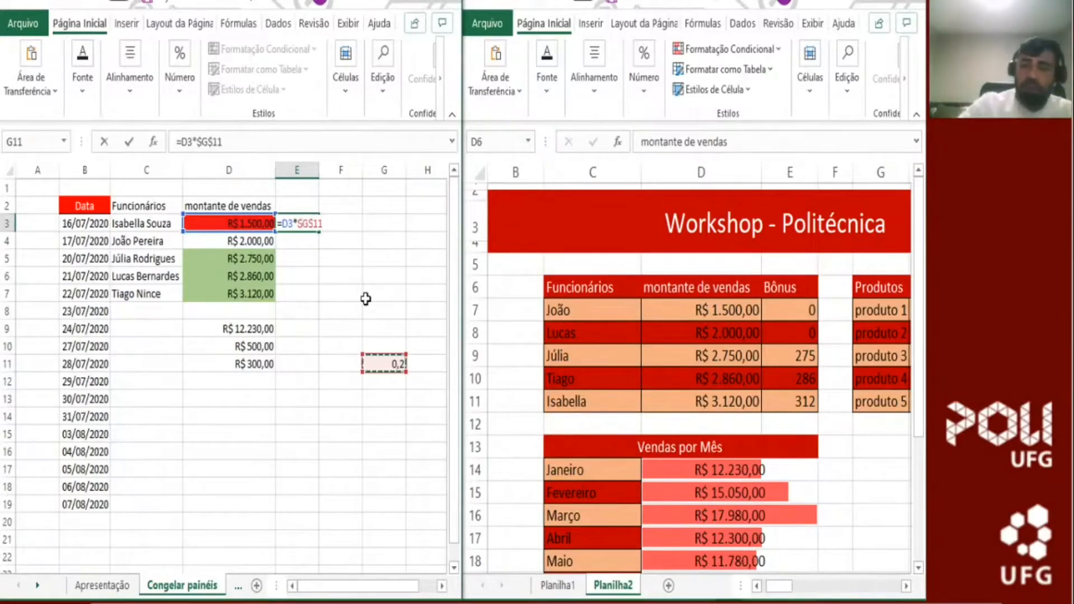
pyautogui.press('Return')
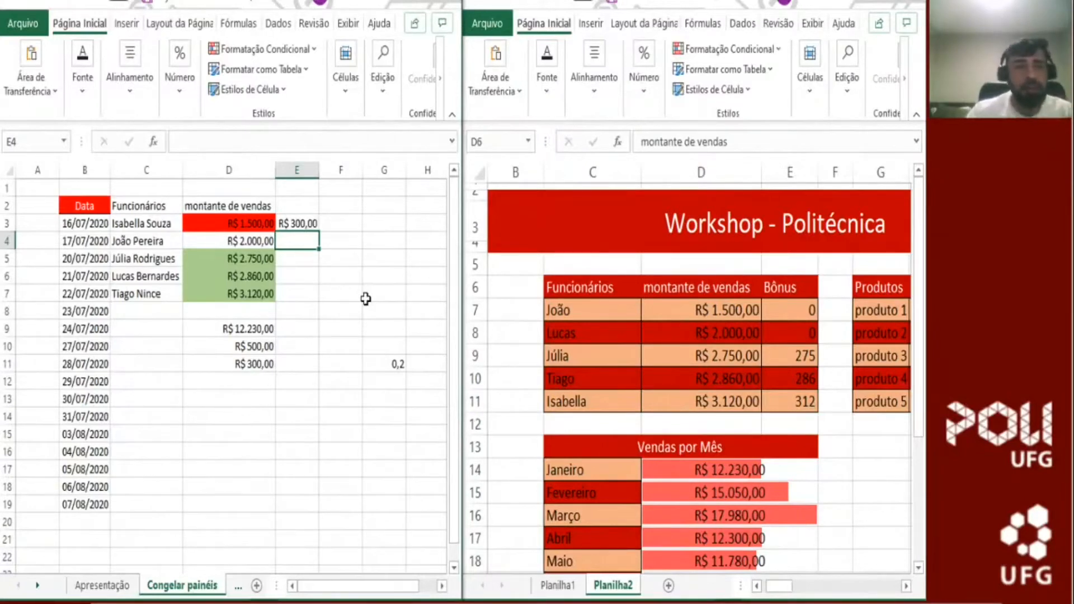
# - Fill the formula in E3 down through E7 for the remaining employees
pyautogui.click(288, 223)
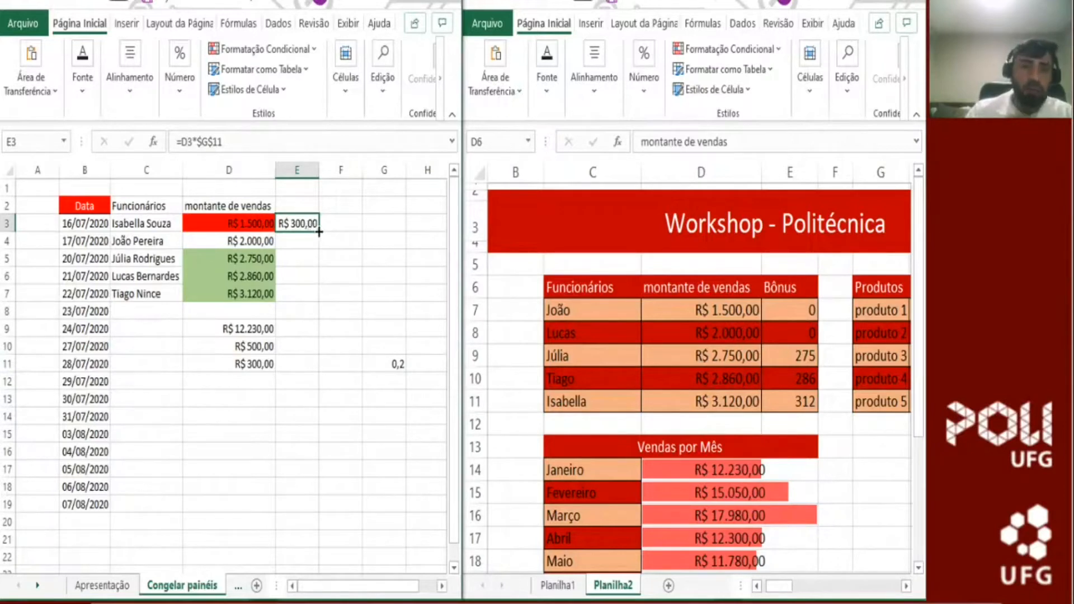
pyautogui.moveTo(319, 231); pyautogui.dragTo(318, 301)
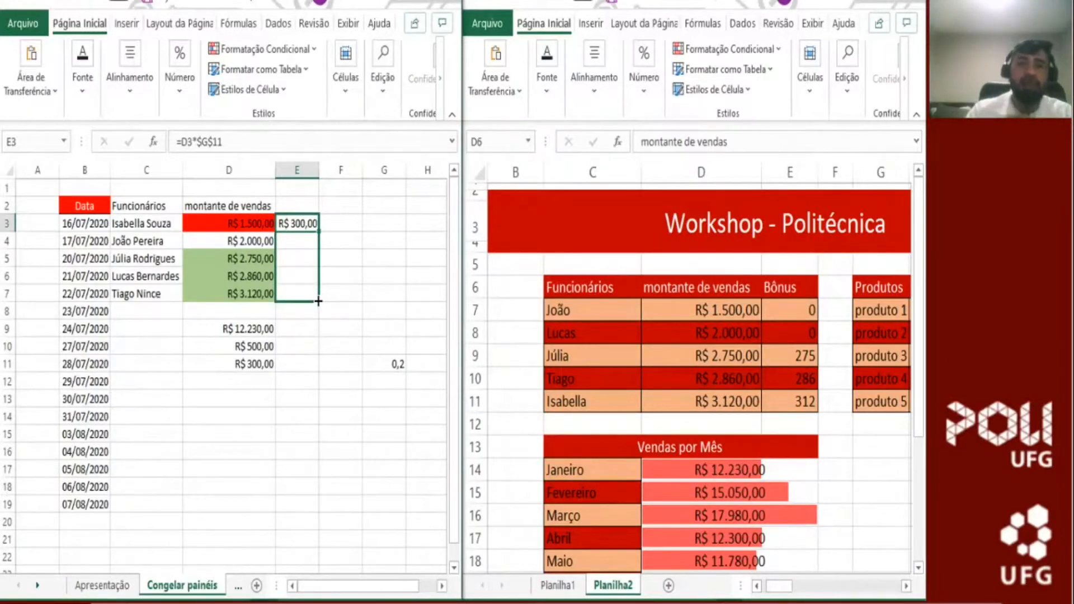
pyautogui.moveTo(318, 301); pyautogui.dragTo(319, 302)
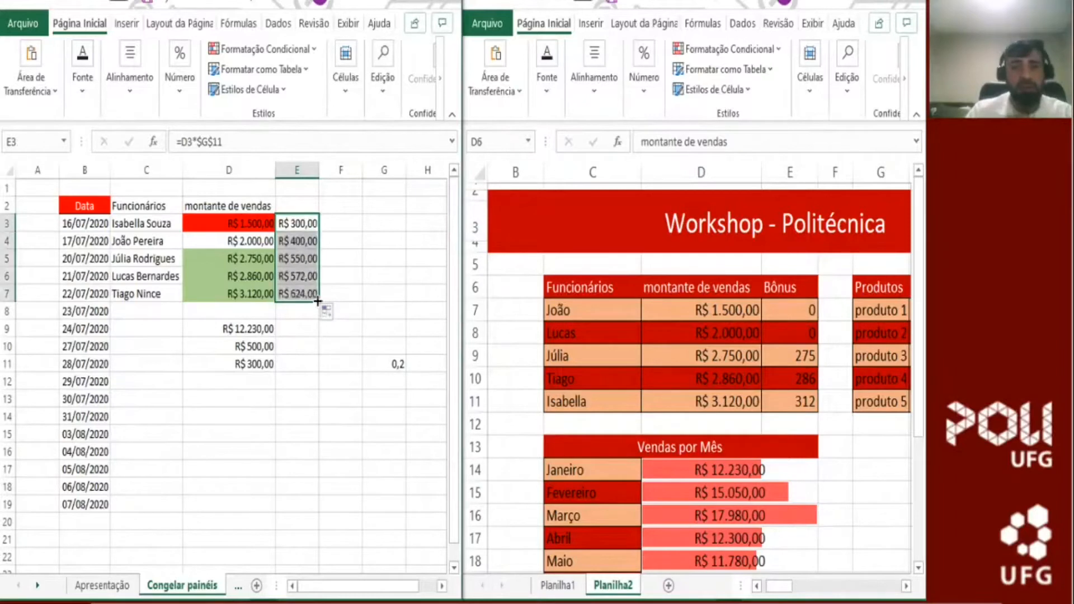
pyautogui.click(345, 274)
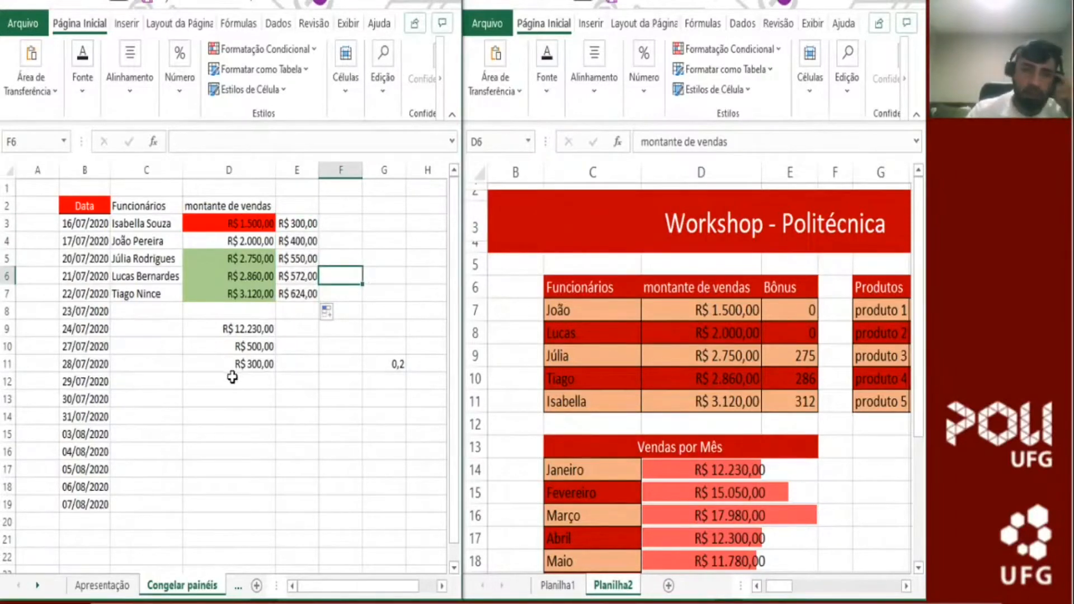
# - Divide the sales amount in D4 by 2 in cell D12 using the QUOCIENTE function (=QUOCIENTE(D4;2))
pyautogui.click(233, 380)
pyautogui.write('=')
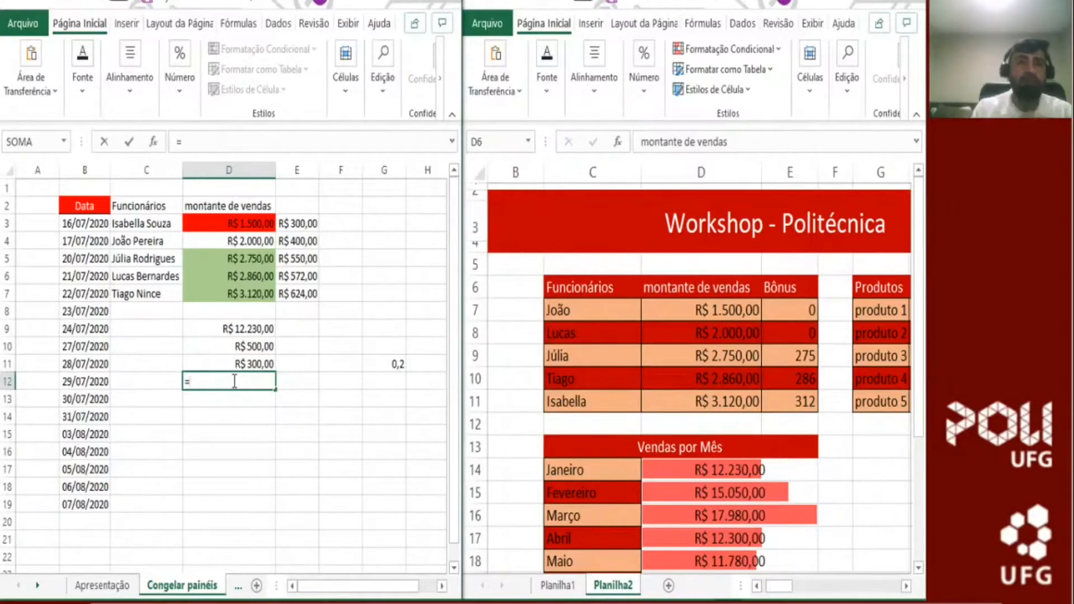
pyautogui.write('q')
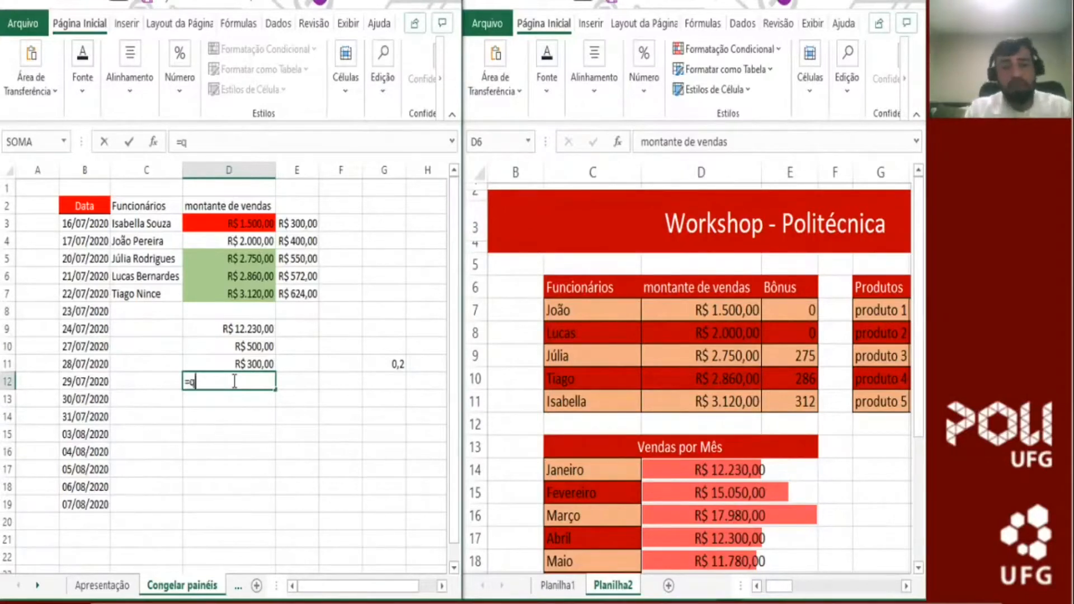
pyautogui.write('uoc')
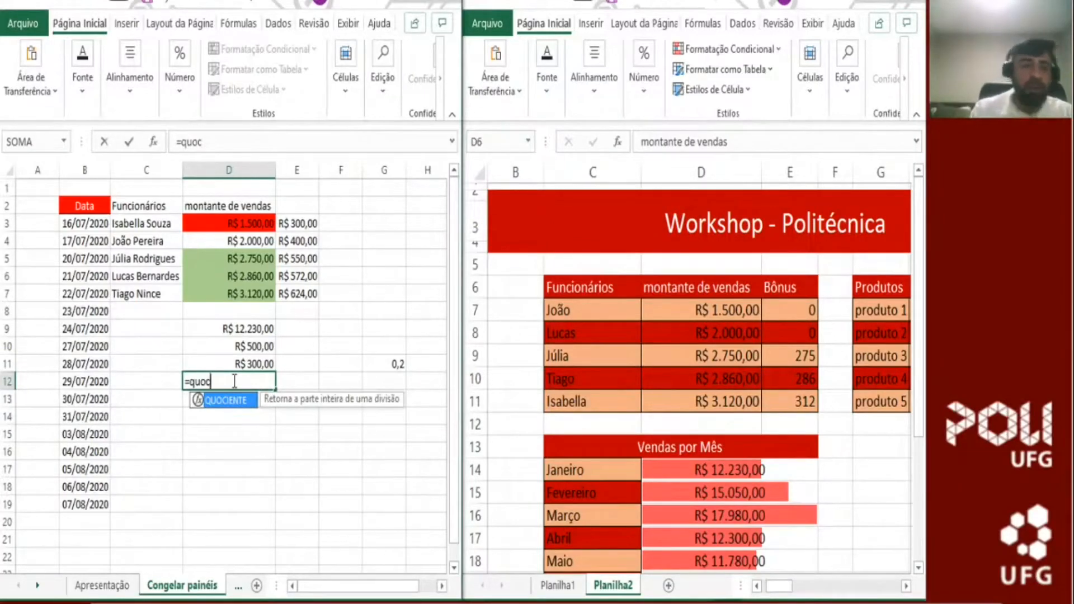
pyautogui.press('Tab')
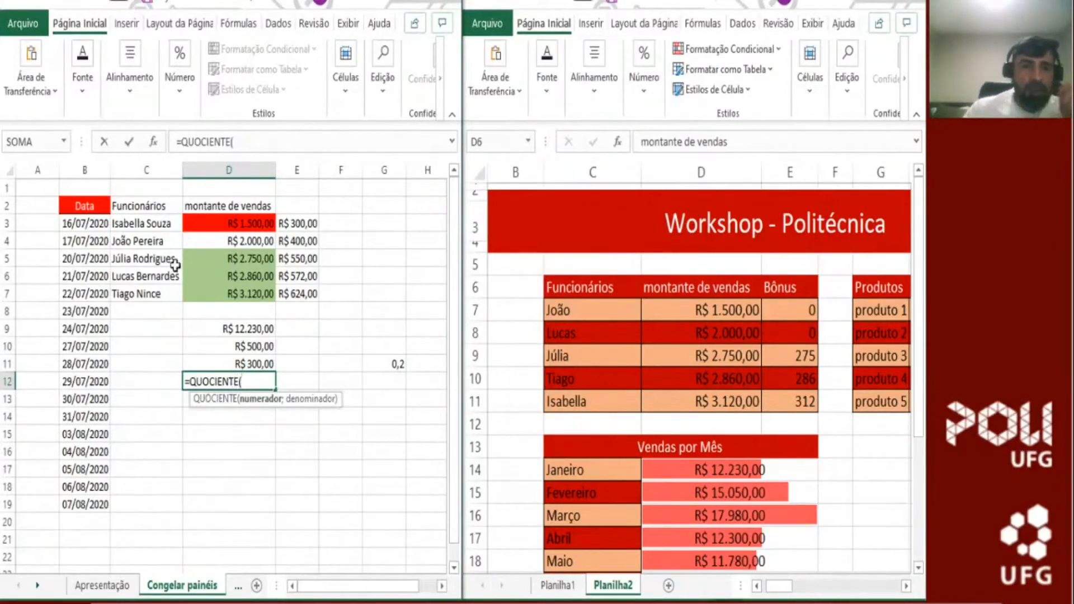
pyautogui.click(221, 241)
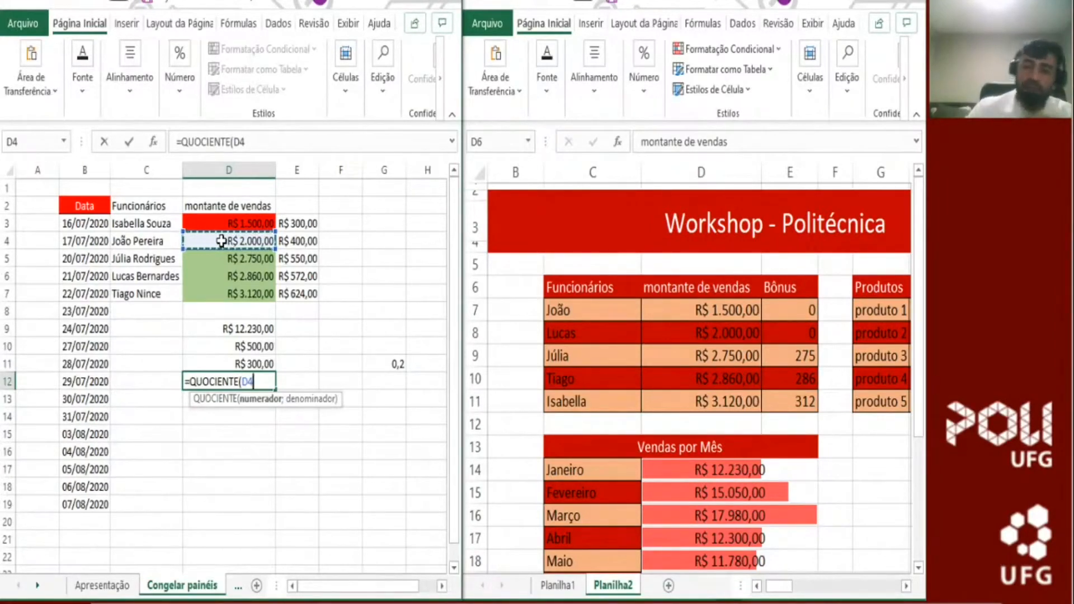
pyautogui.write(';')
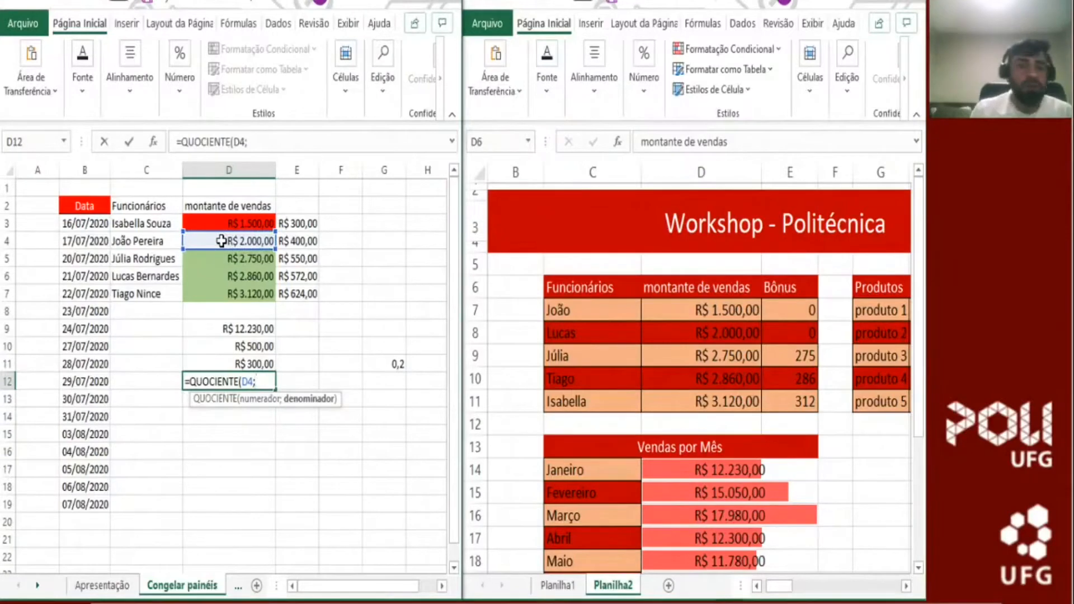
pyautogui.write('2')
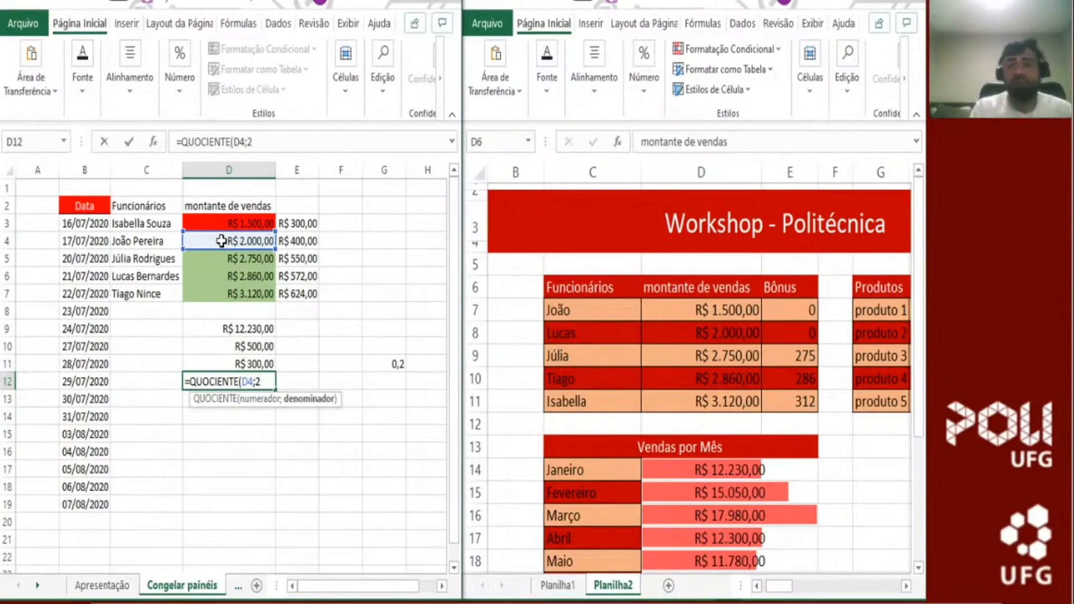
pyautogui.press('Return')
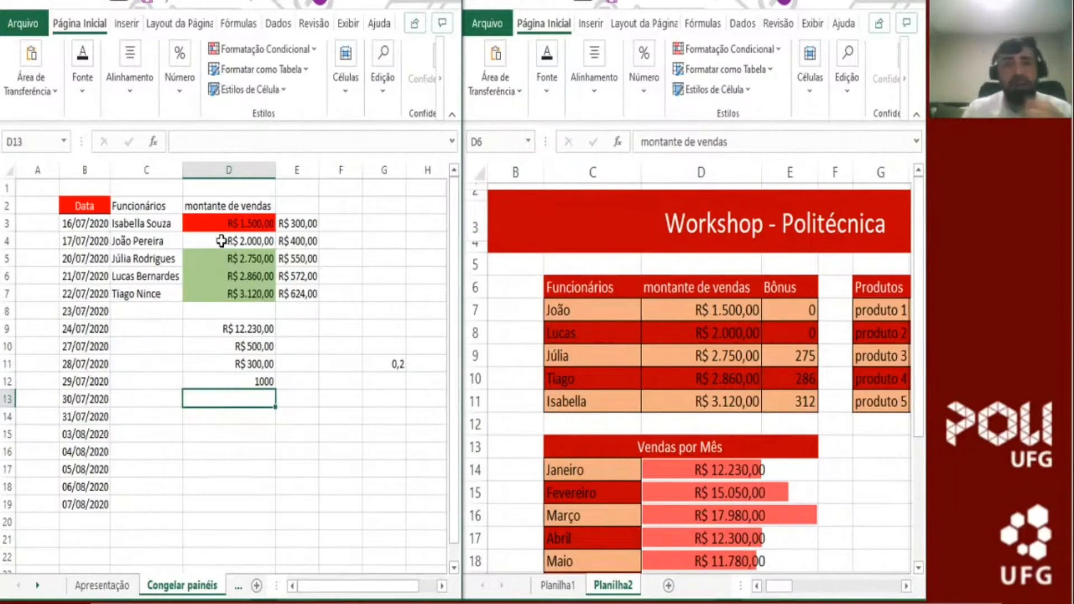
# - In the maximized workbook, insert a 2D clustered column chart from the employee sales range C3:D7 and move it over columns C to H
pyautogui.click(425, 4)
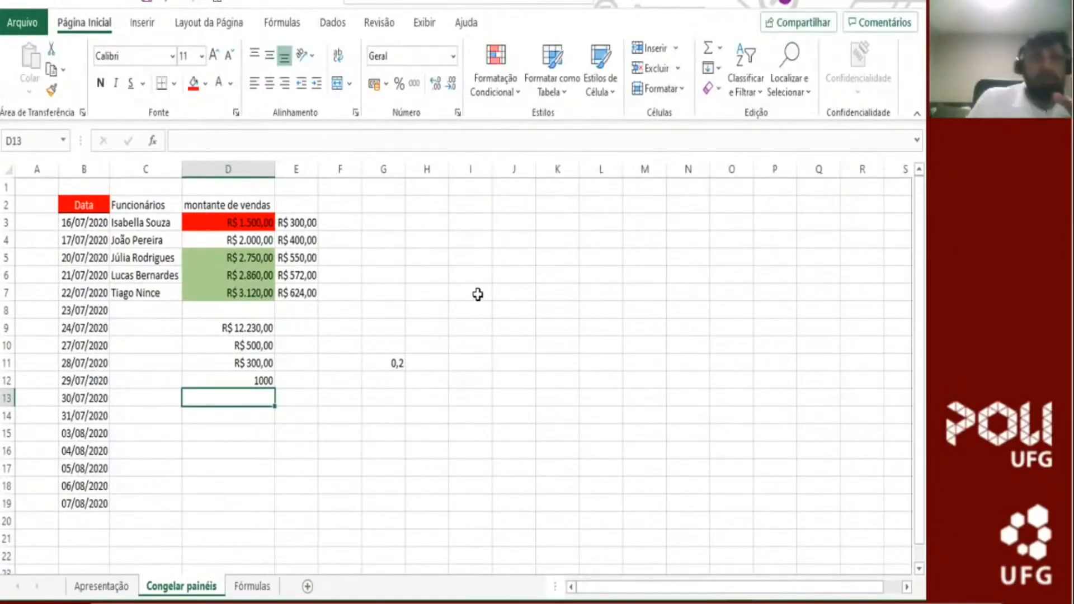
pyautogui.click(163, 222)
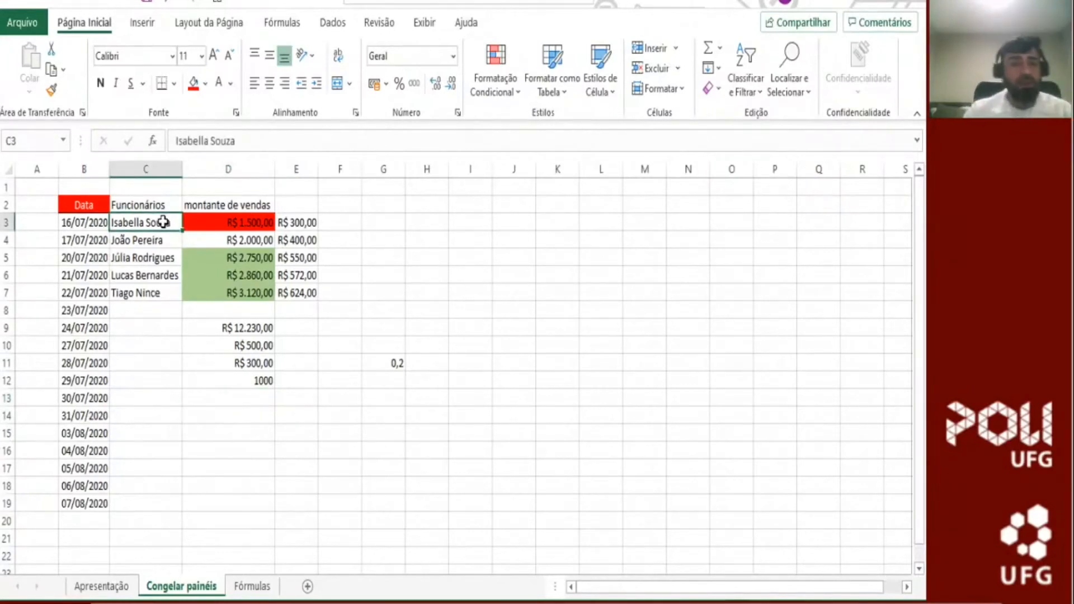
pyautogui.hotkey('shift', 'Right')
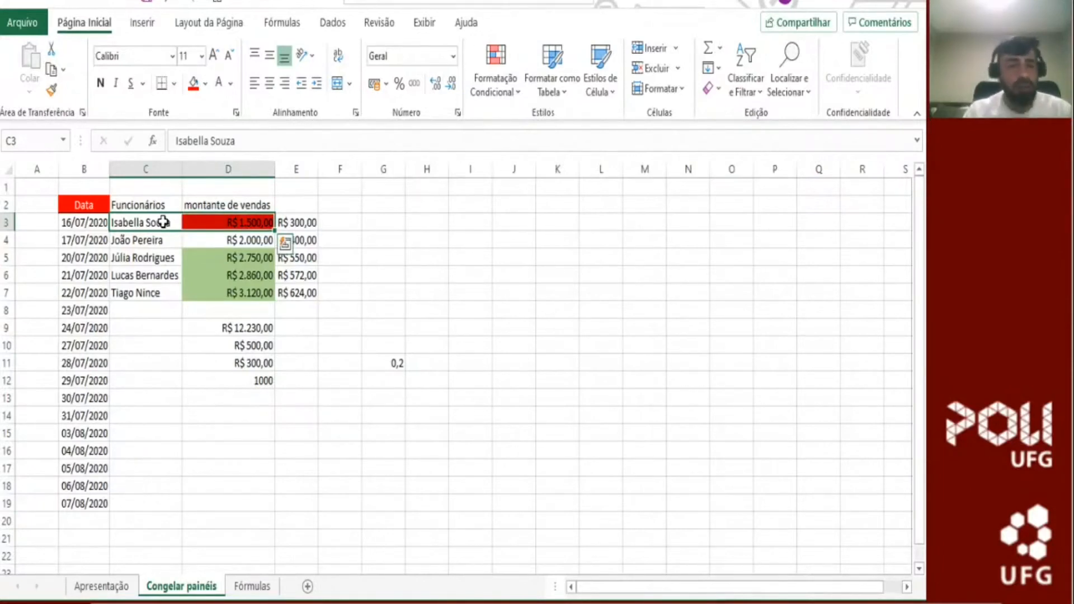
pyautogui.hotkey('ctrl', 'shift', 'Down')
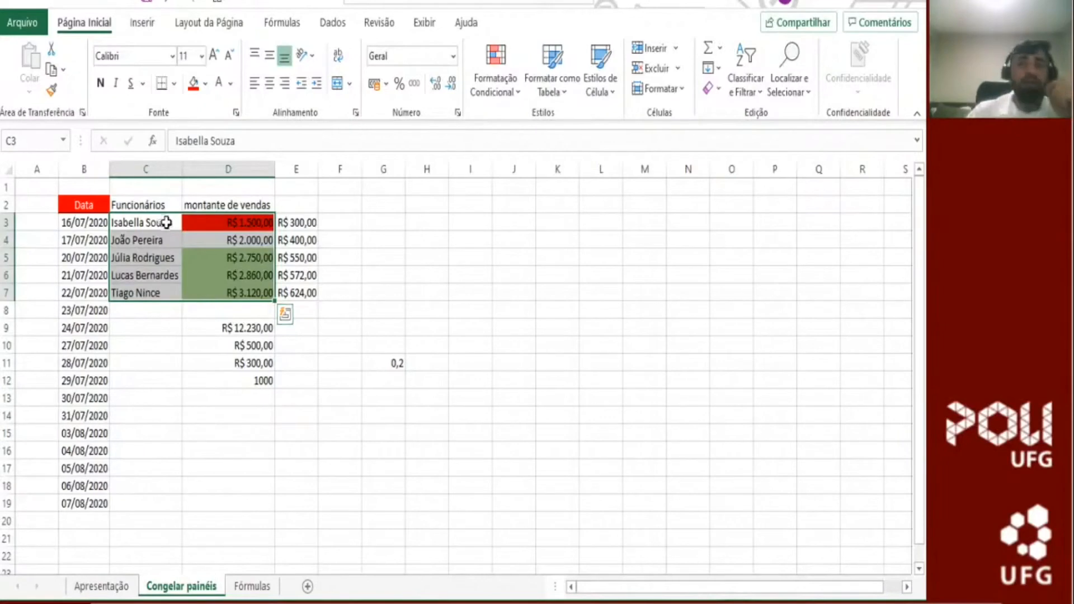
pyautogui.click(143, 24)
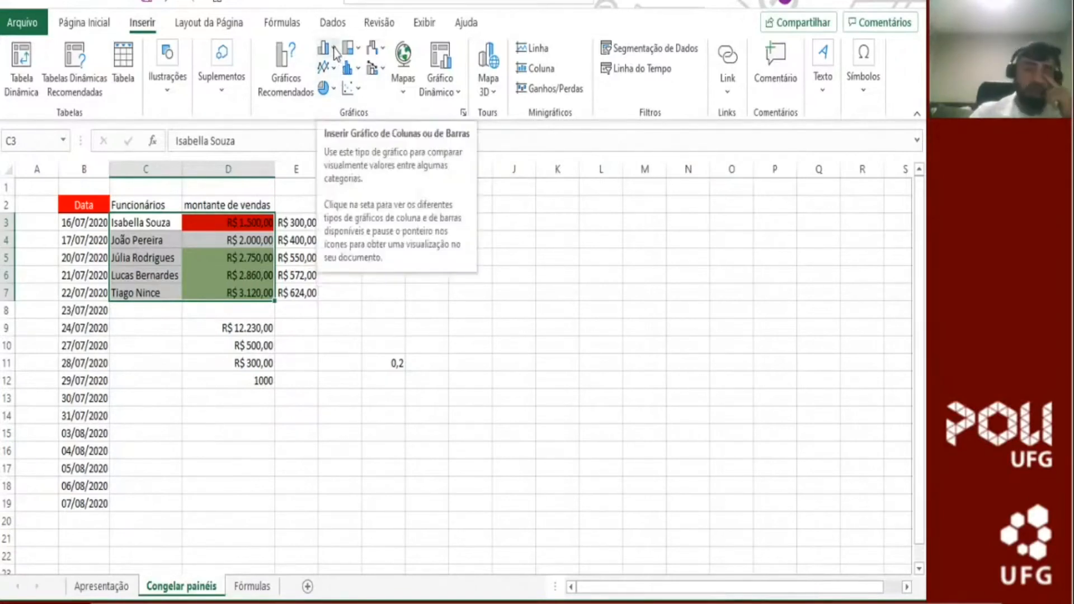
pyautogui.click(335, 54)
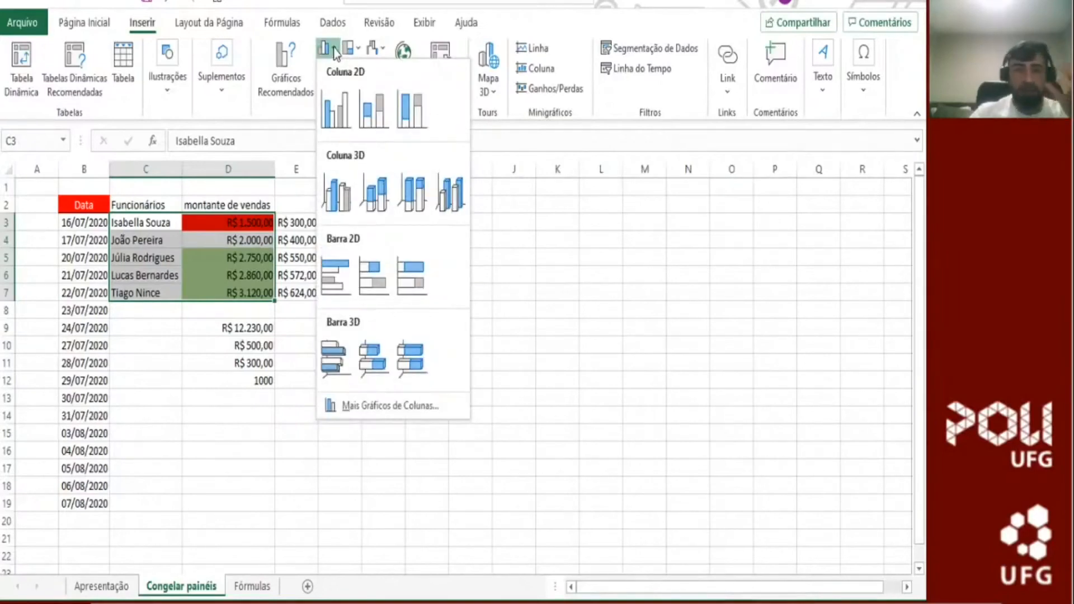
pyautogui.click(335, 113)
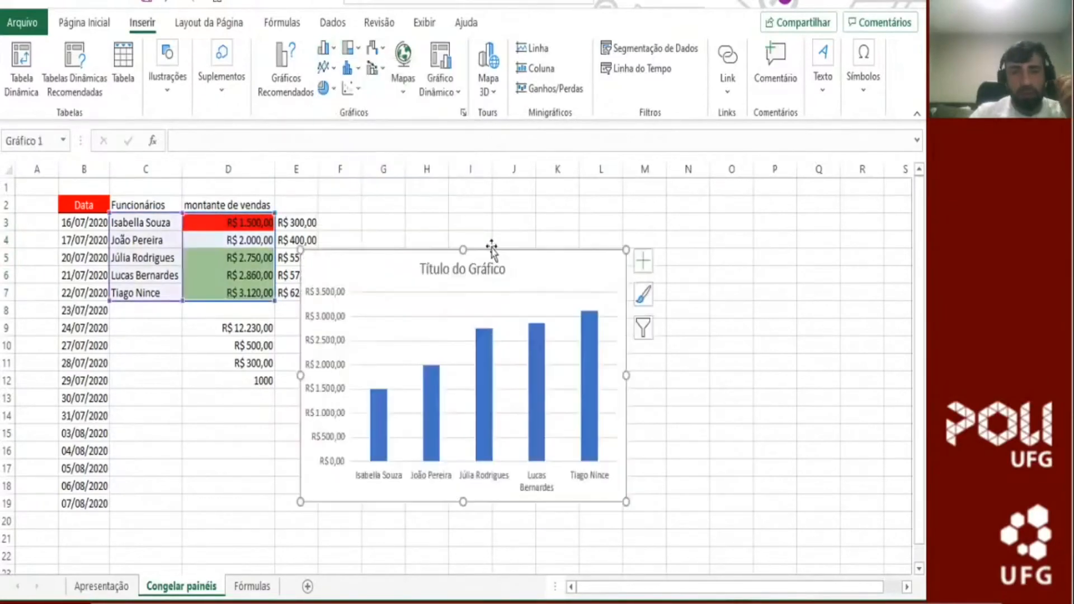
pyautogui.moveTo(390, 259); pyautogui.dragTo(200, 203)
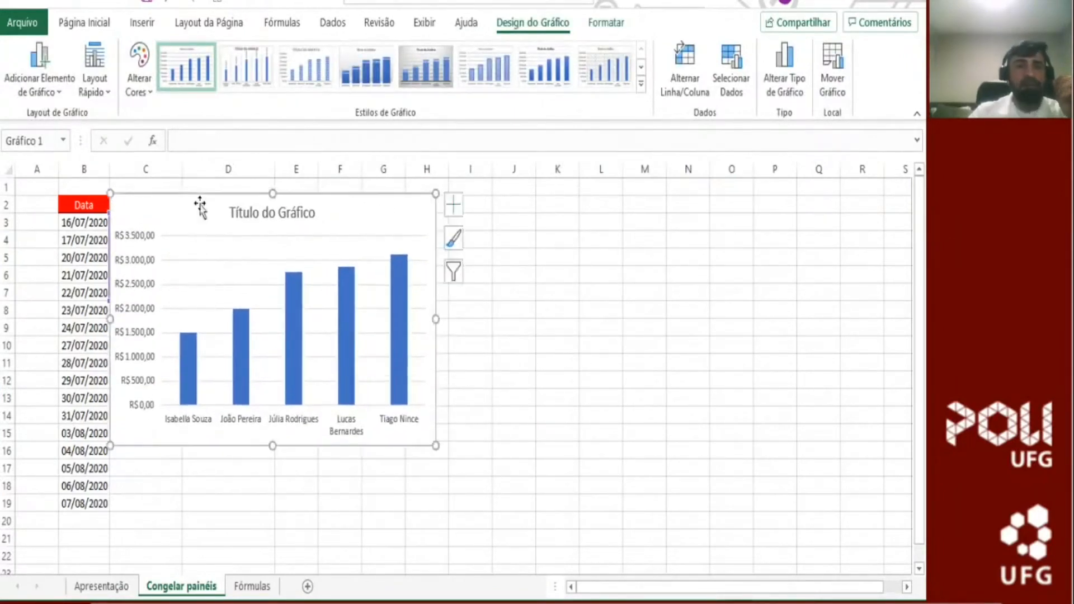